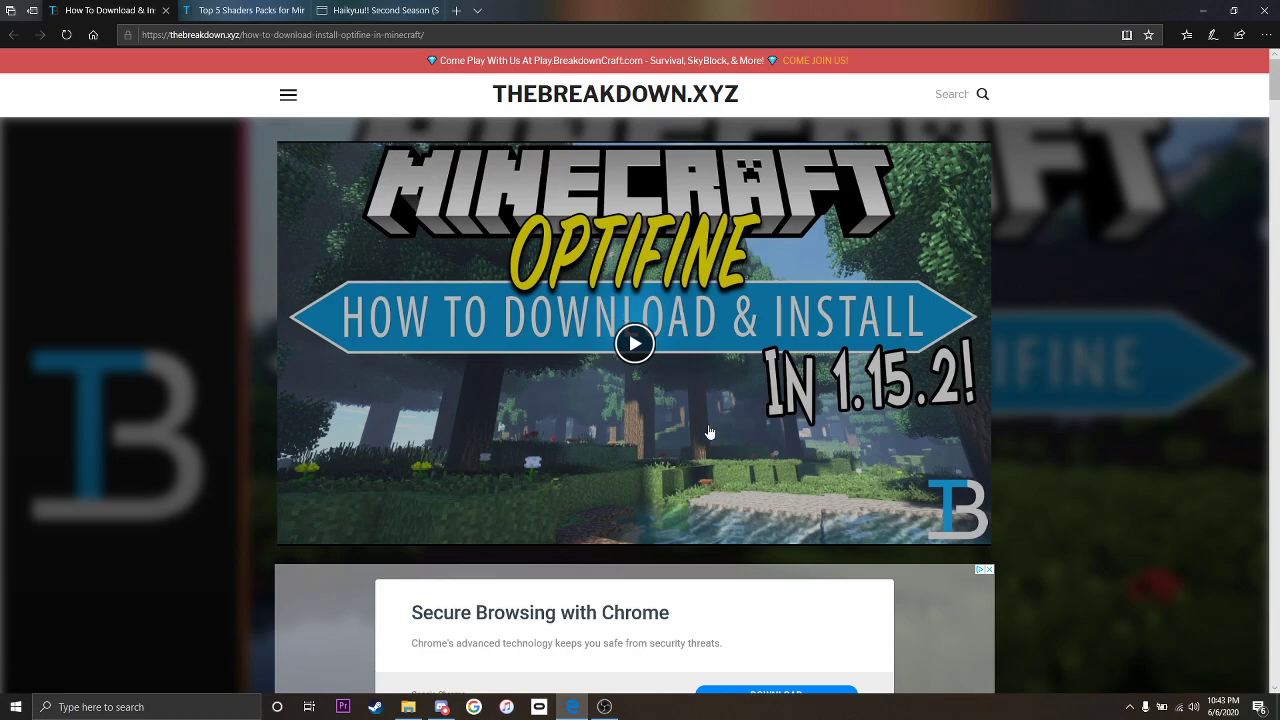
# Scroll down TheBreakdown.xyz's OptiFine install guide to reach its Download Optifine link.
pyautogui.scroll(-5, 524, 268)
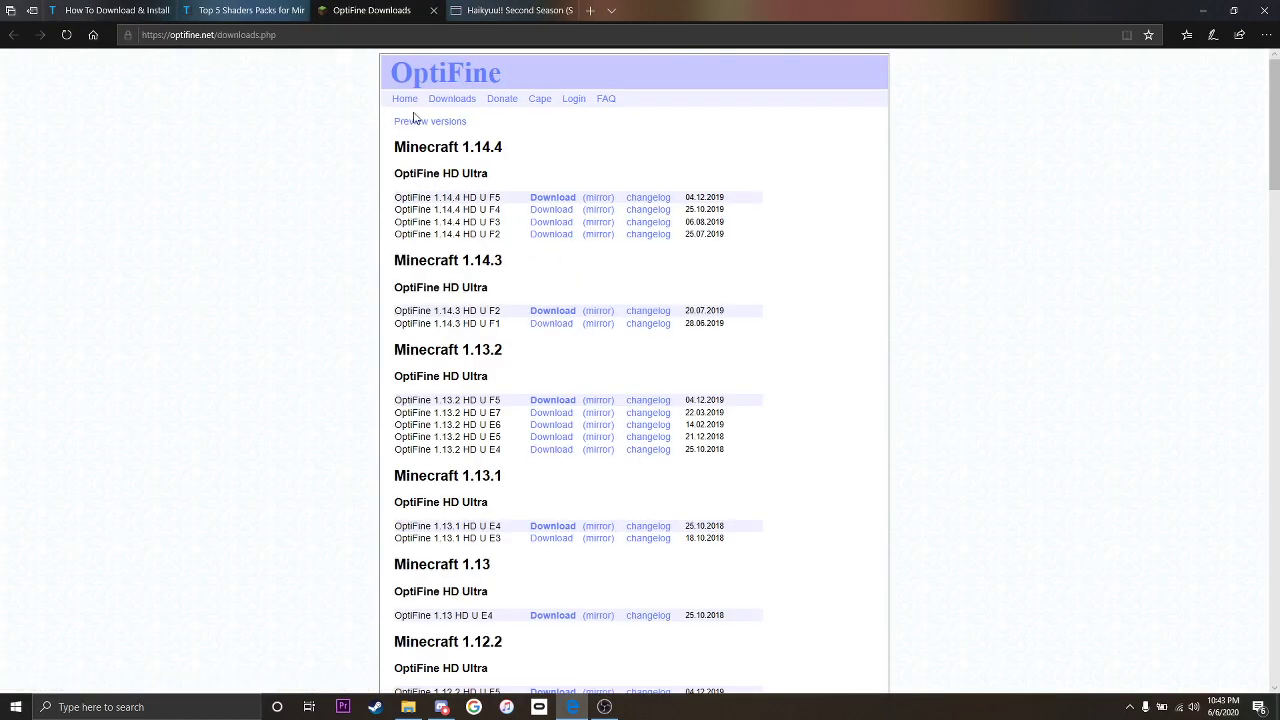
# Download and run the OptiFine 1.15.2 HD U G1 pre22 preview jar from the preview versions list.
pyautogui.click(425, 124)
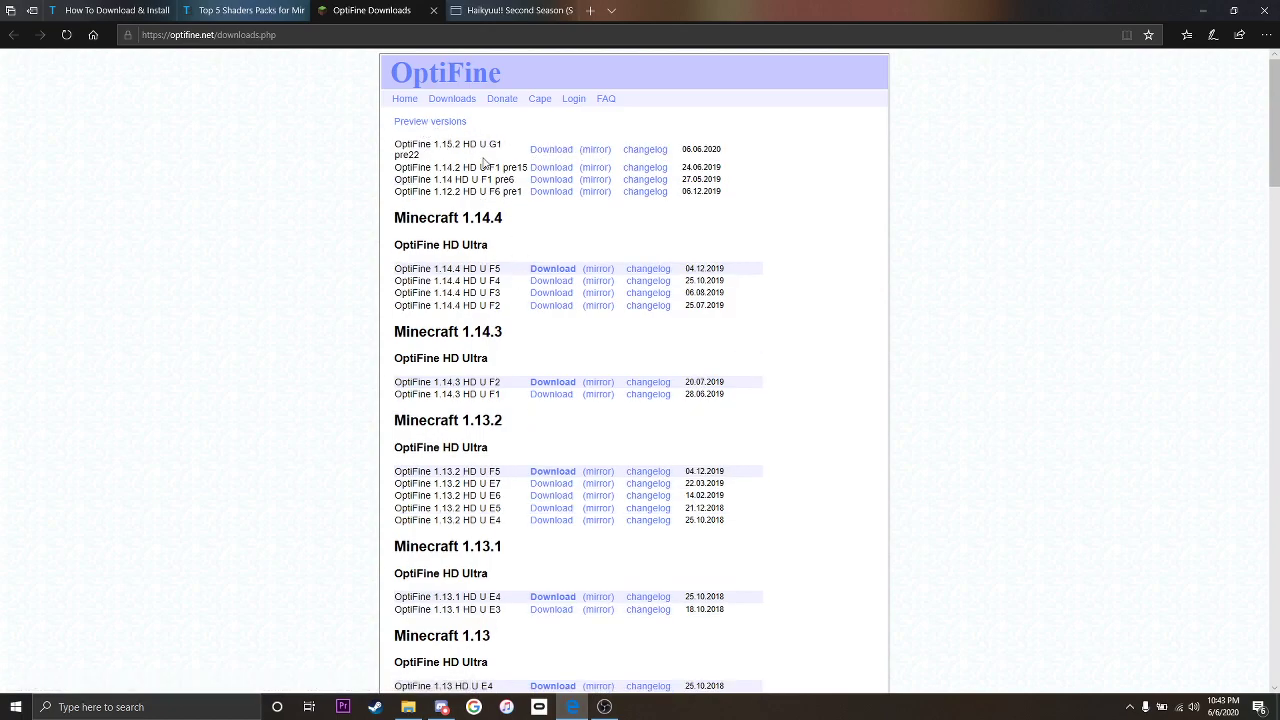
pyautogui.click(598, 156)
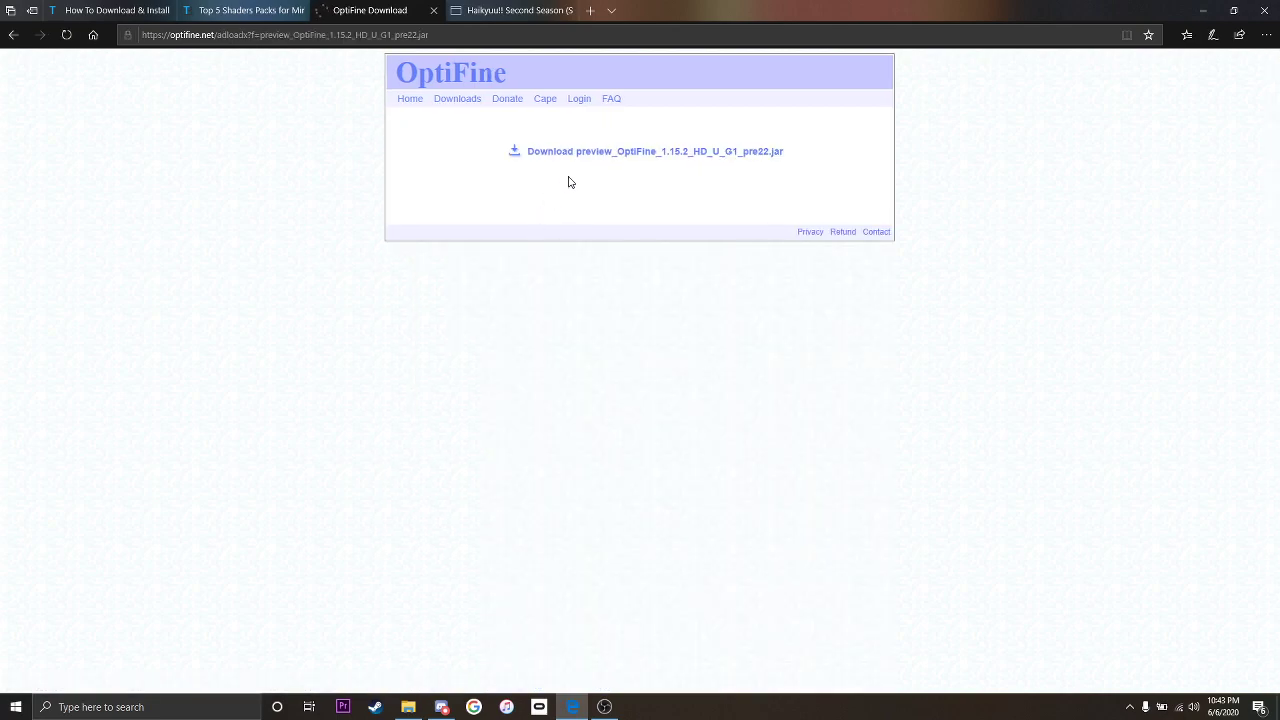
pyautogui.click(684, 153)
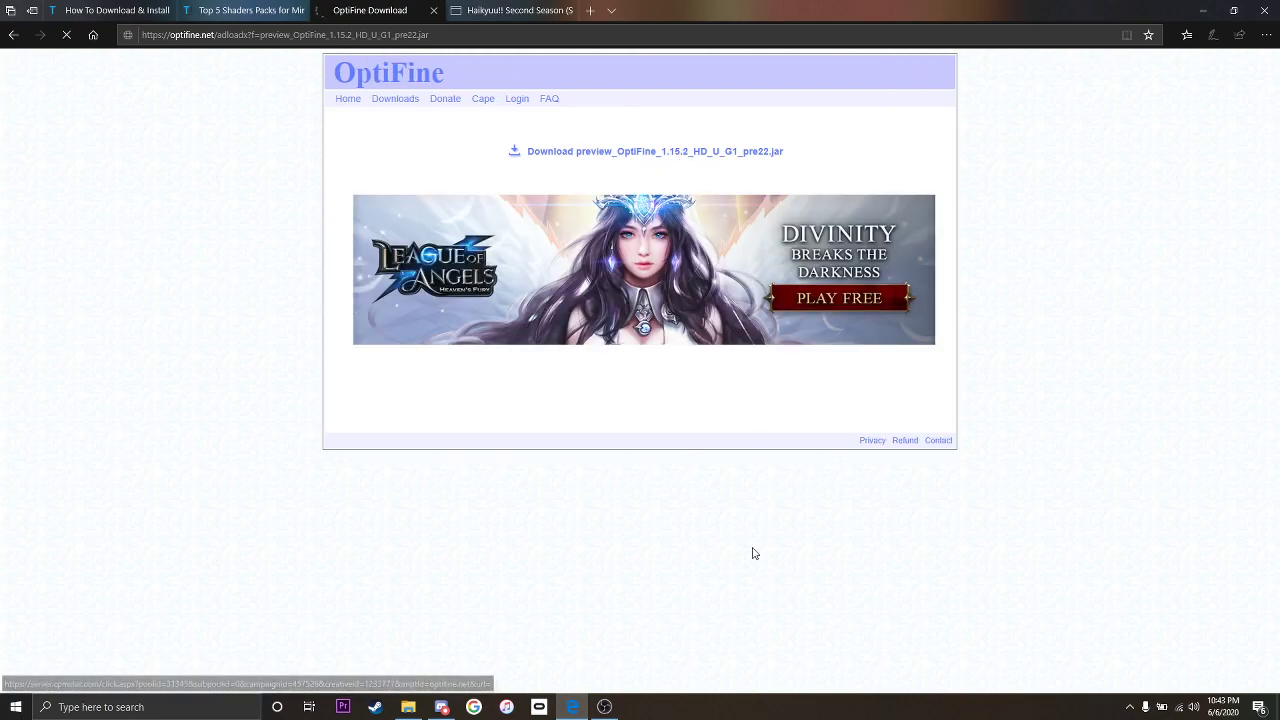
pyautogui.click(708, 670)
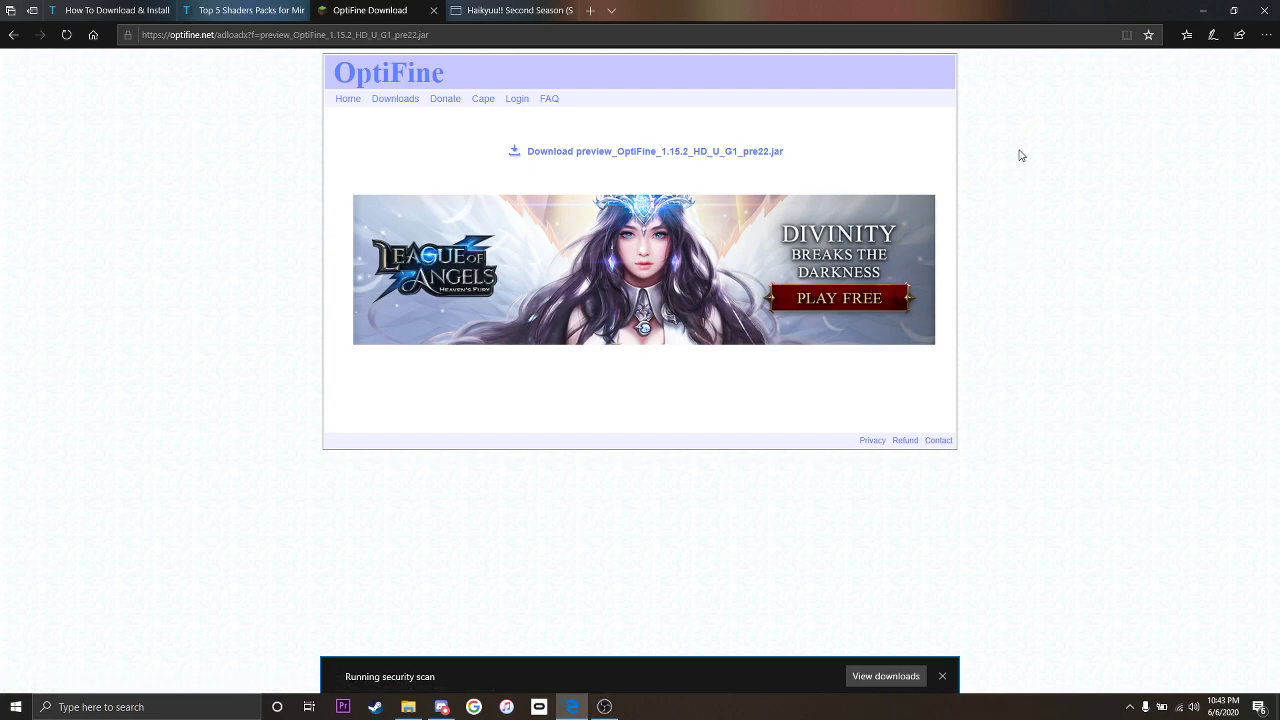
# Minimize Edge and the Minecraft Launcher, then bring the browser back.
pyautogui.click(1203, 10)
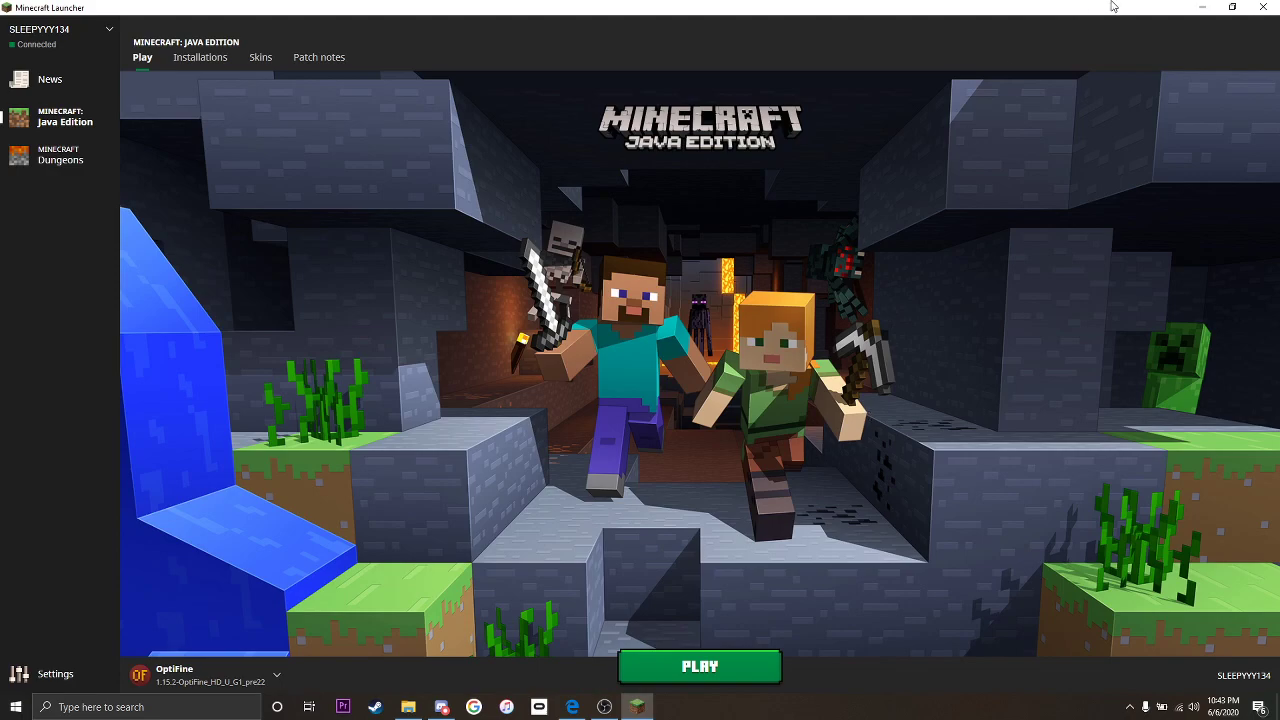
pyautogui.click(1203, 7)
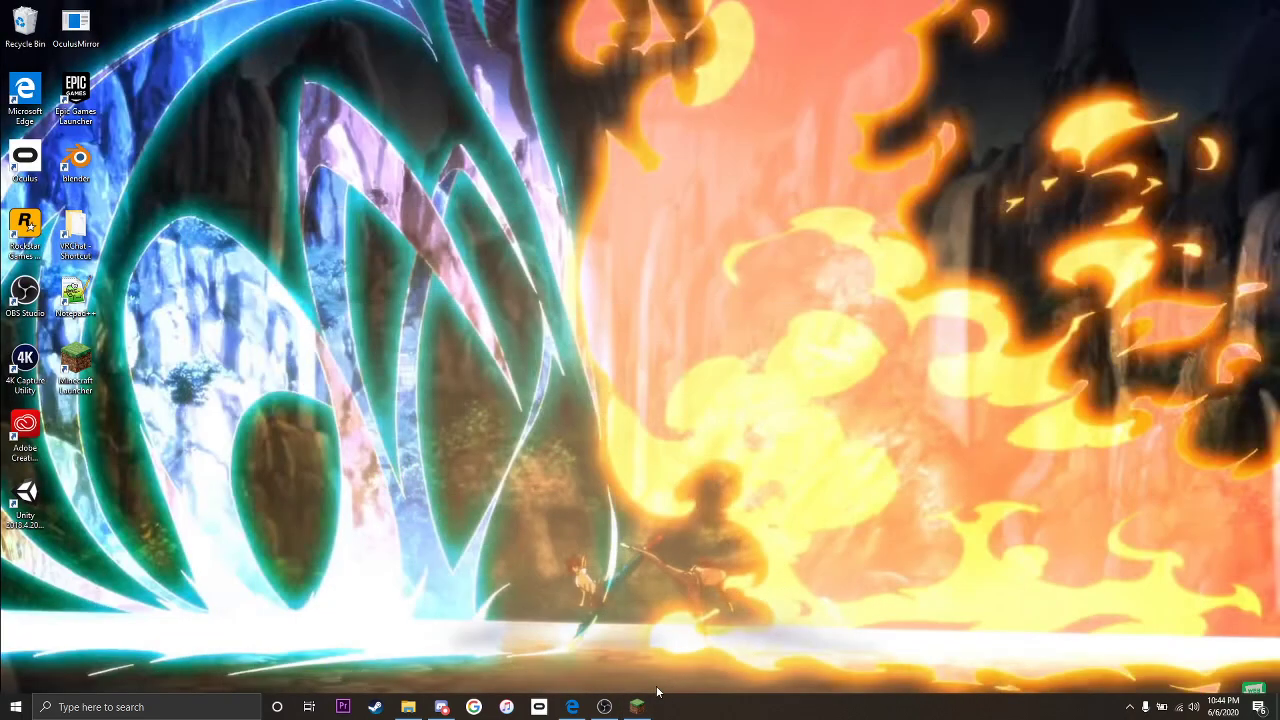
pyautogui.click(573, 707)
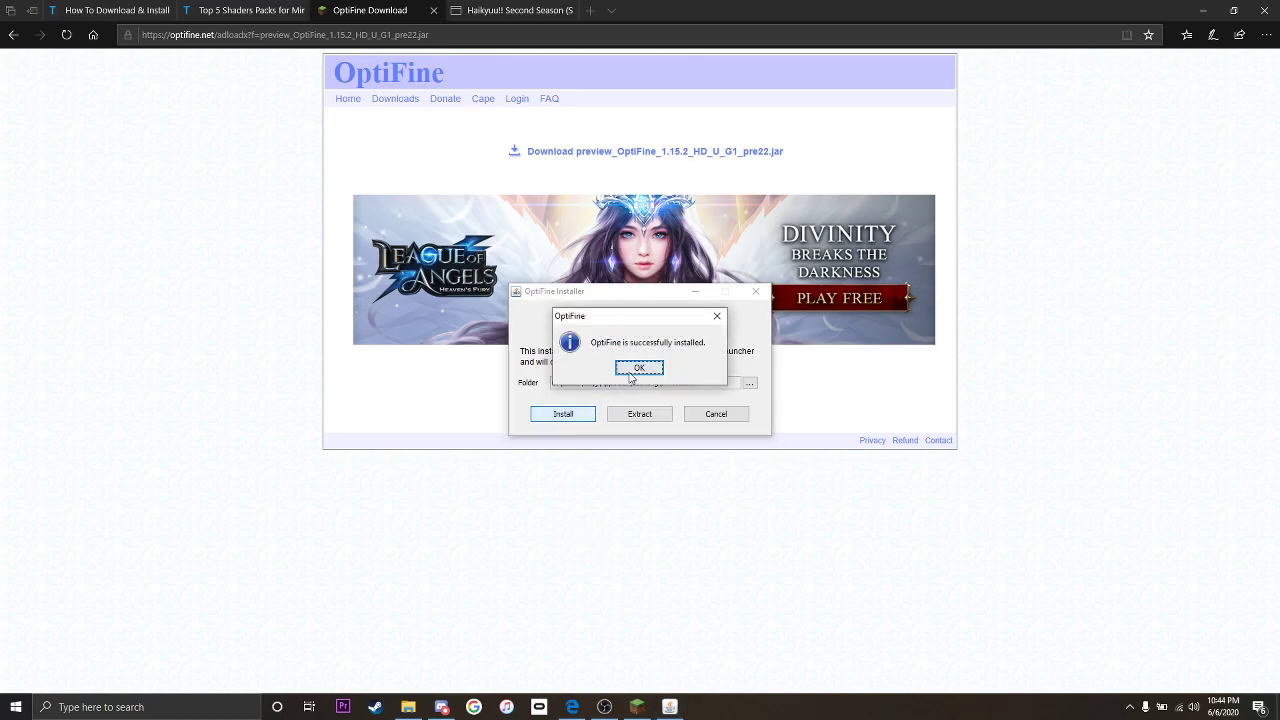
# Acknowledge the OptiFine 1.15.2 successful-install message and minimize the browser.
pyautogui.click(634, 370)
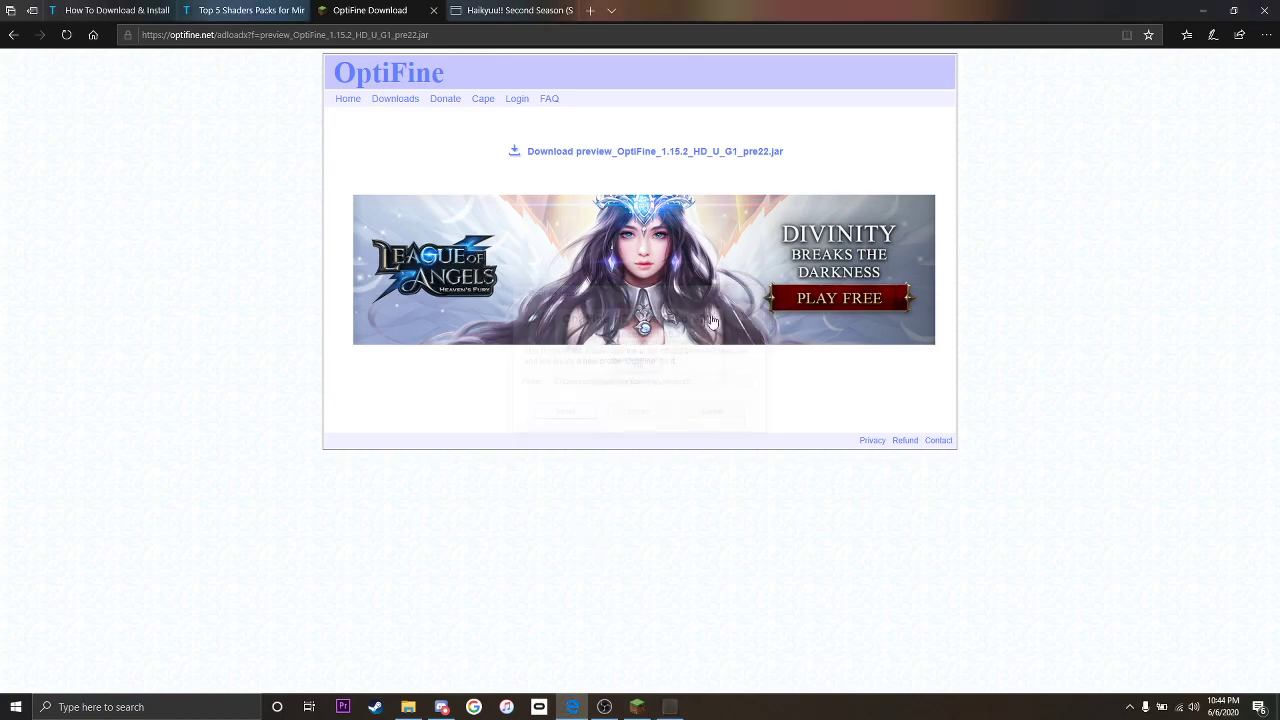
pyautogui.click(1199, 9)
pyautogui.click(636, 706)
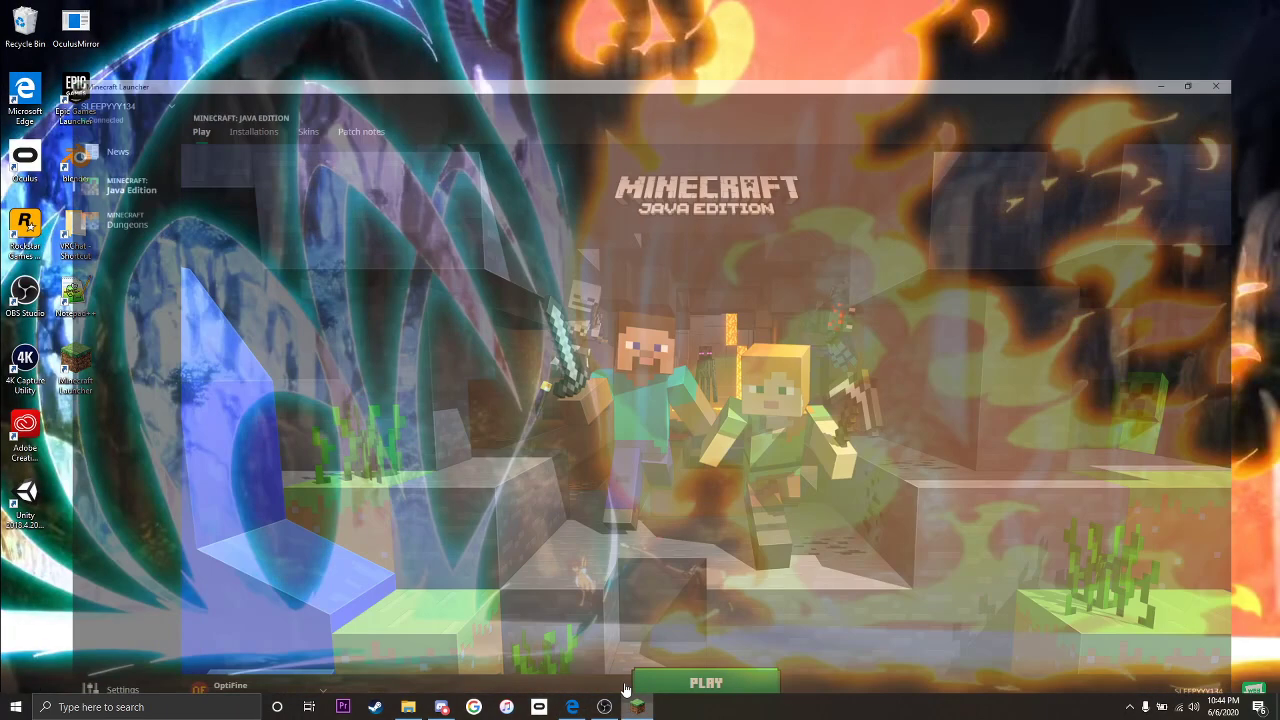
pyautogui.click(200, 672)
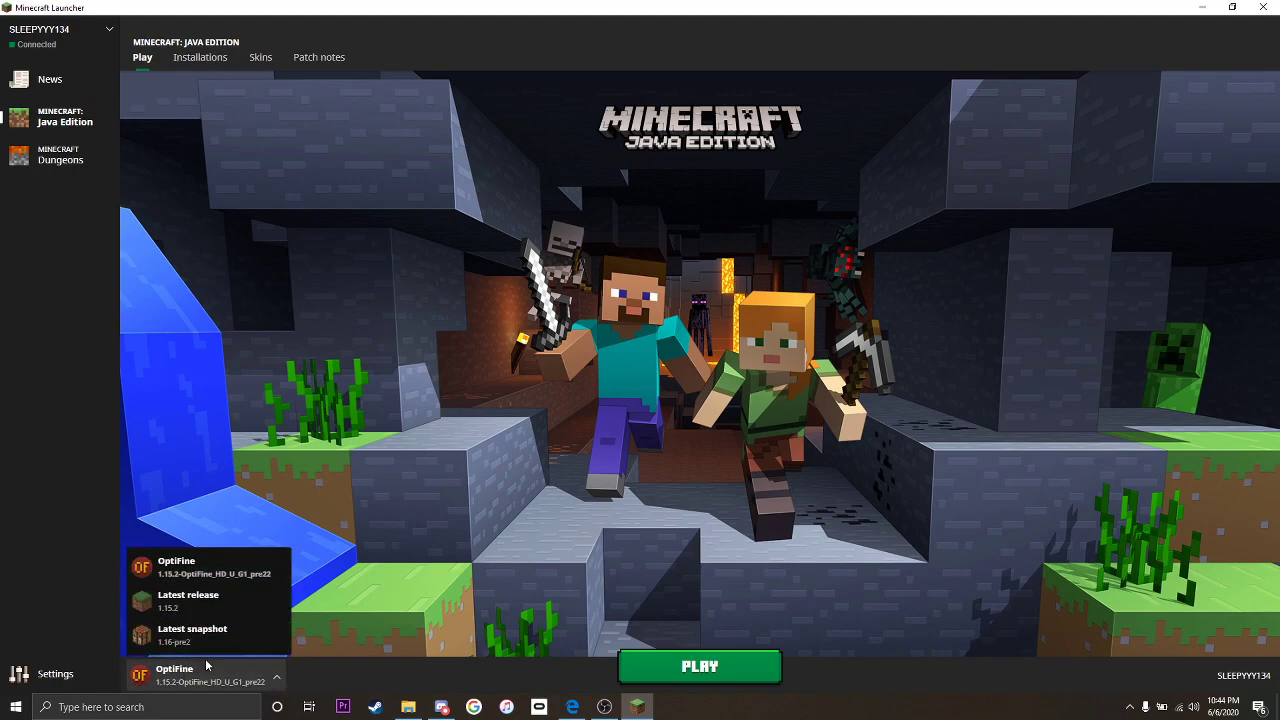
pyautogui.click(207, 666)
pyautogui.click(200, 60)
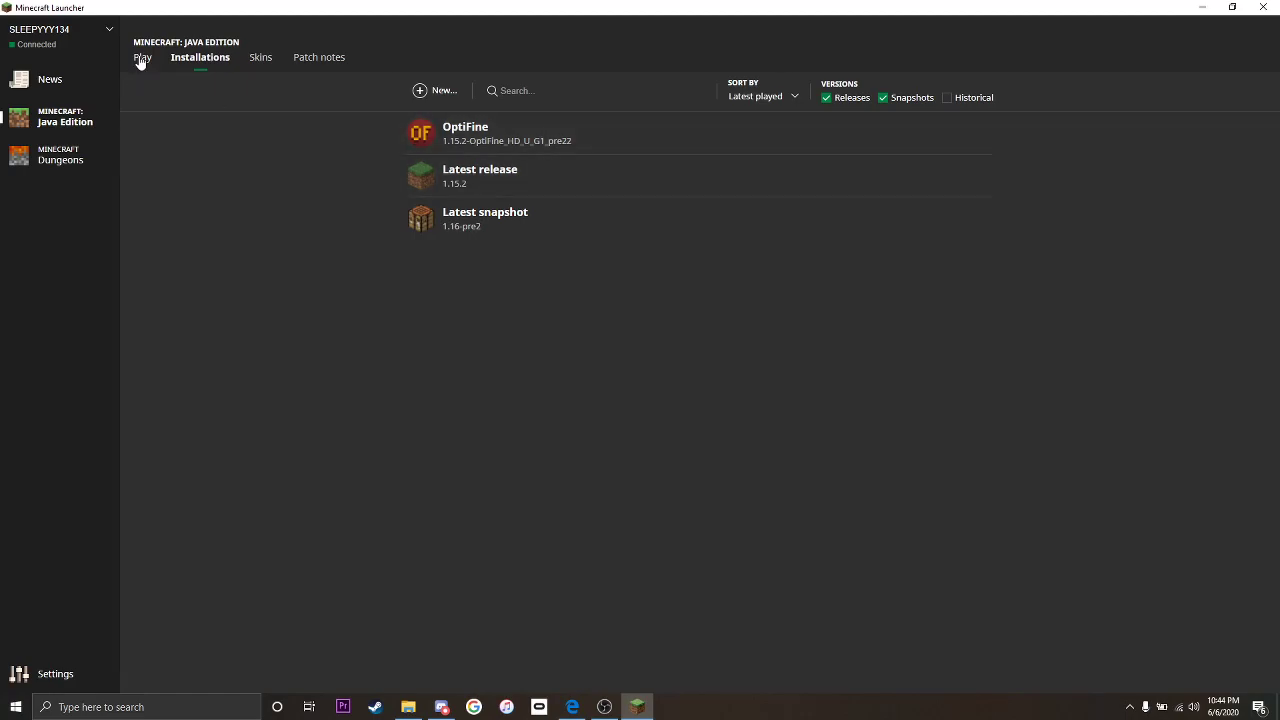
pyautogui.click(141, 58)
pyautogui.click(1202, 8)
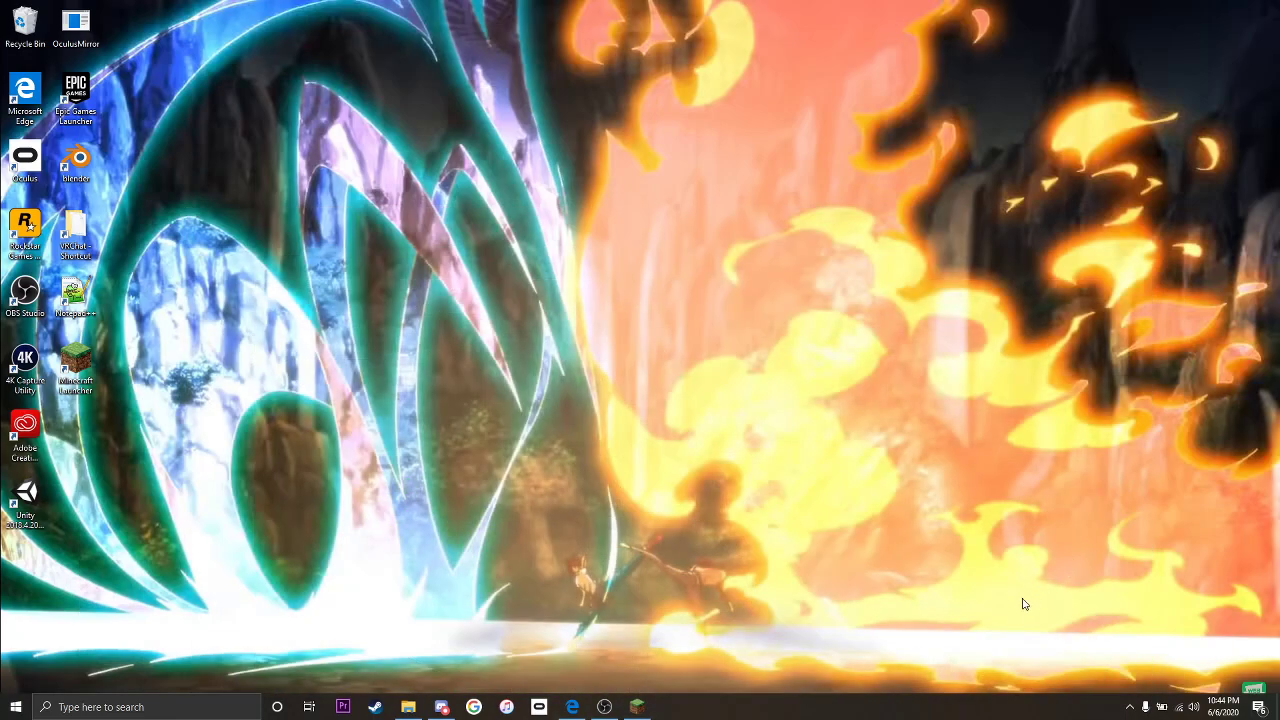
# Switch to the Top 5 Shaders Packs article and scroll down to the Chocapic13 entry.
pyautogui.click(572, 707)
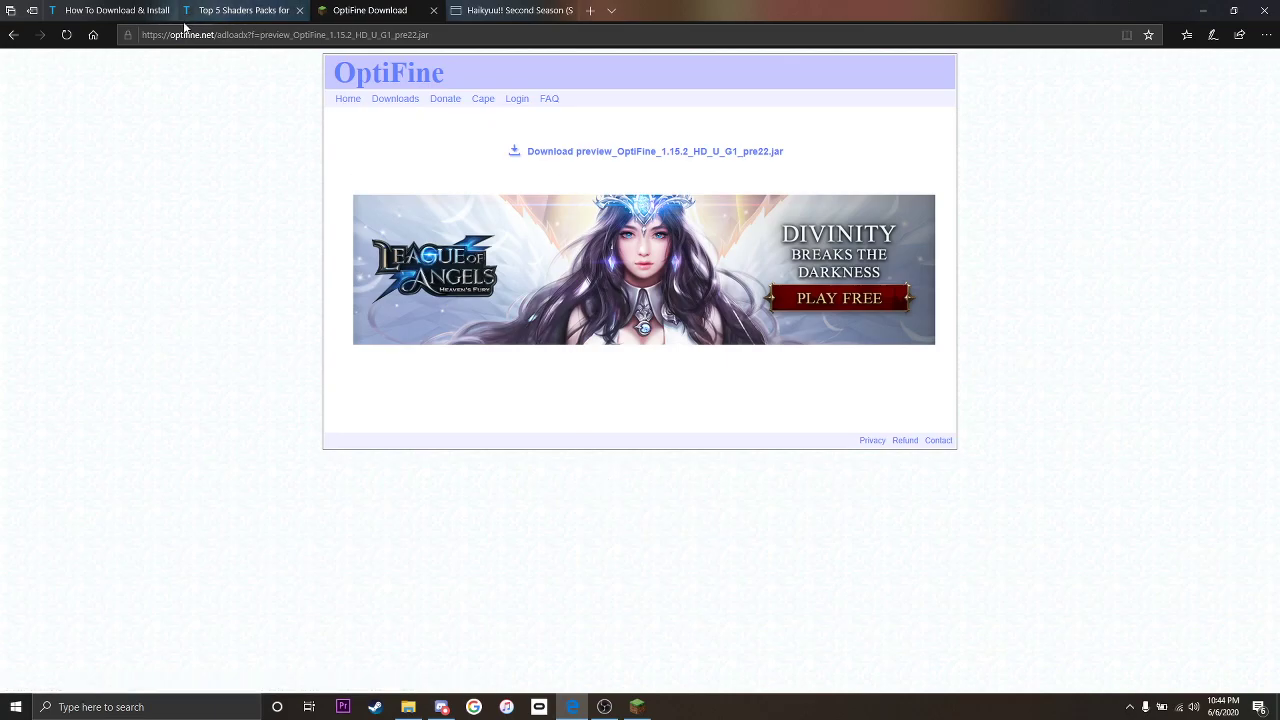
pyautogui.click(233, 9)
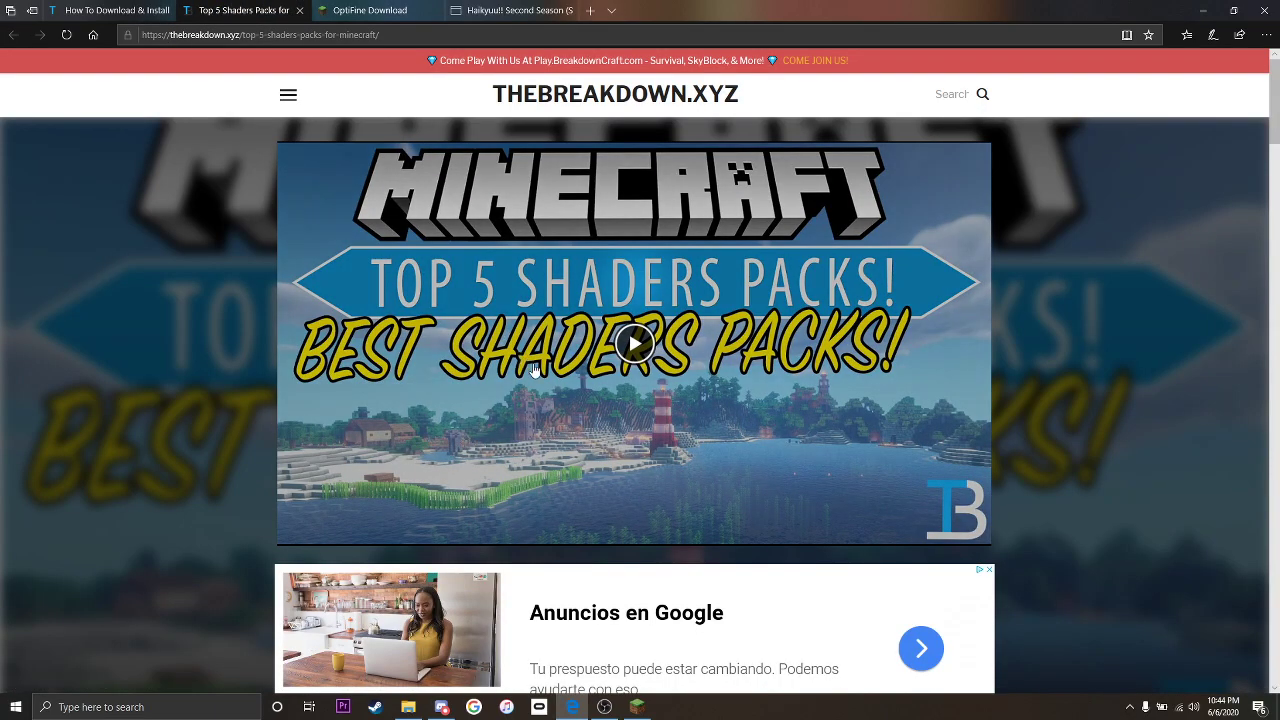
pyautogui.scroll(-10, 533, 371)
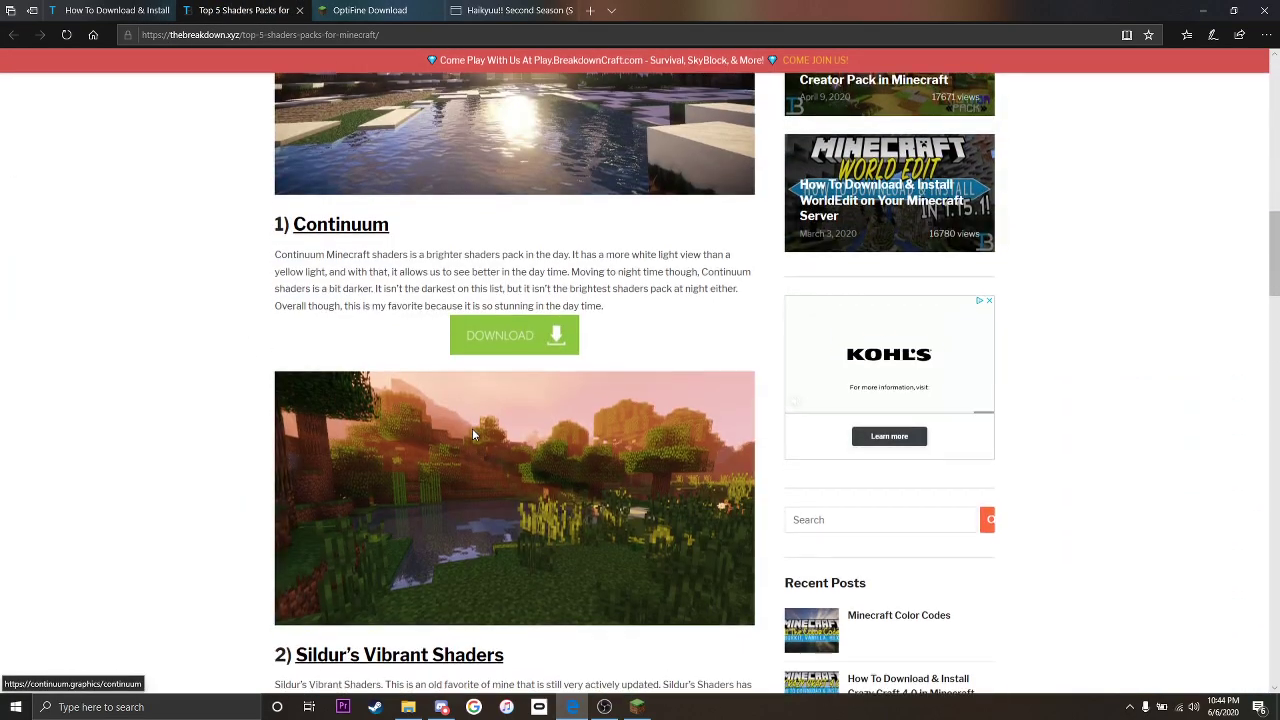
pyautogui.scroll(-6, 474, 433)
# Download the Chocapic13 shader pack, then start the Minecraft Launcher from the desktop.
pyautogui.click(527, 558)
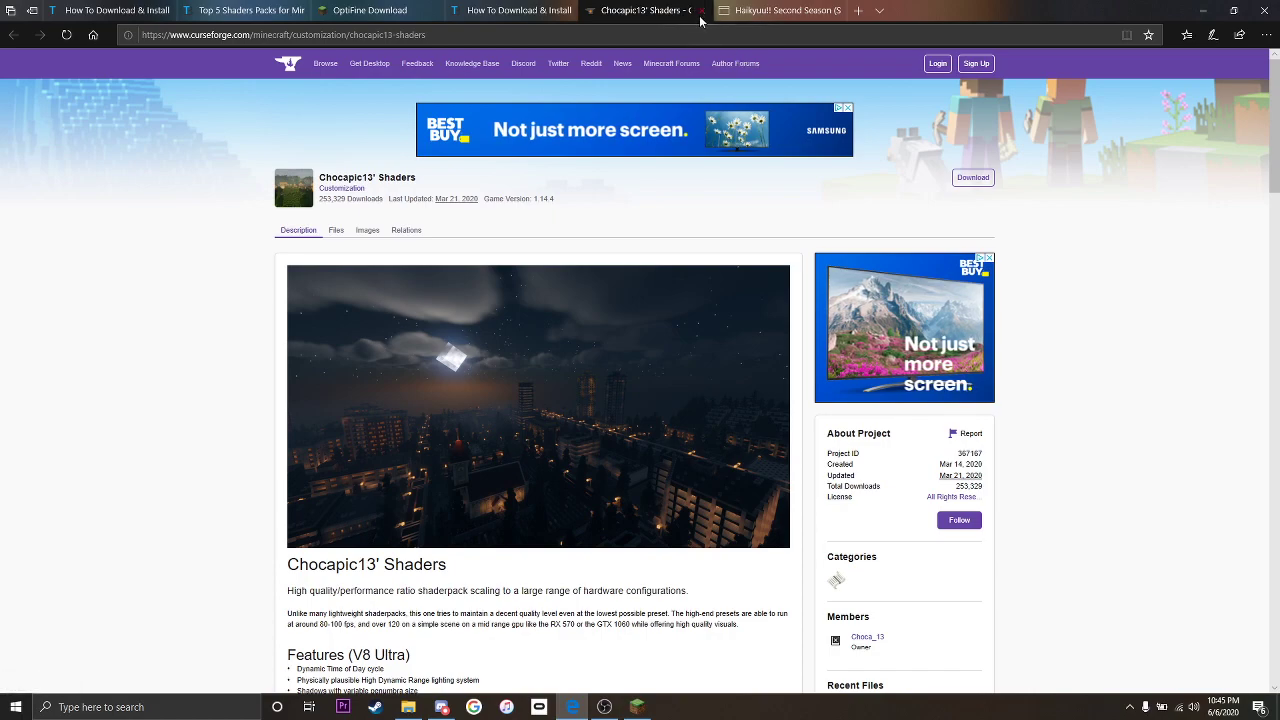
pyautogui.click(1201, 12)
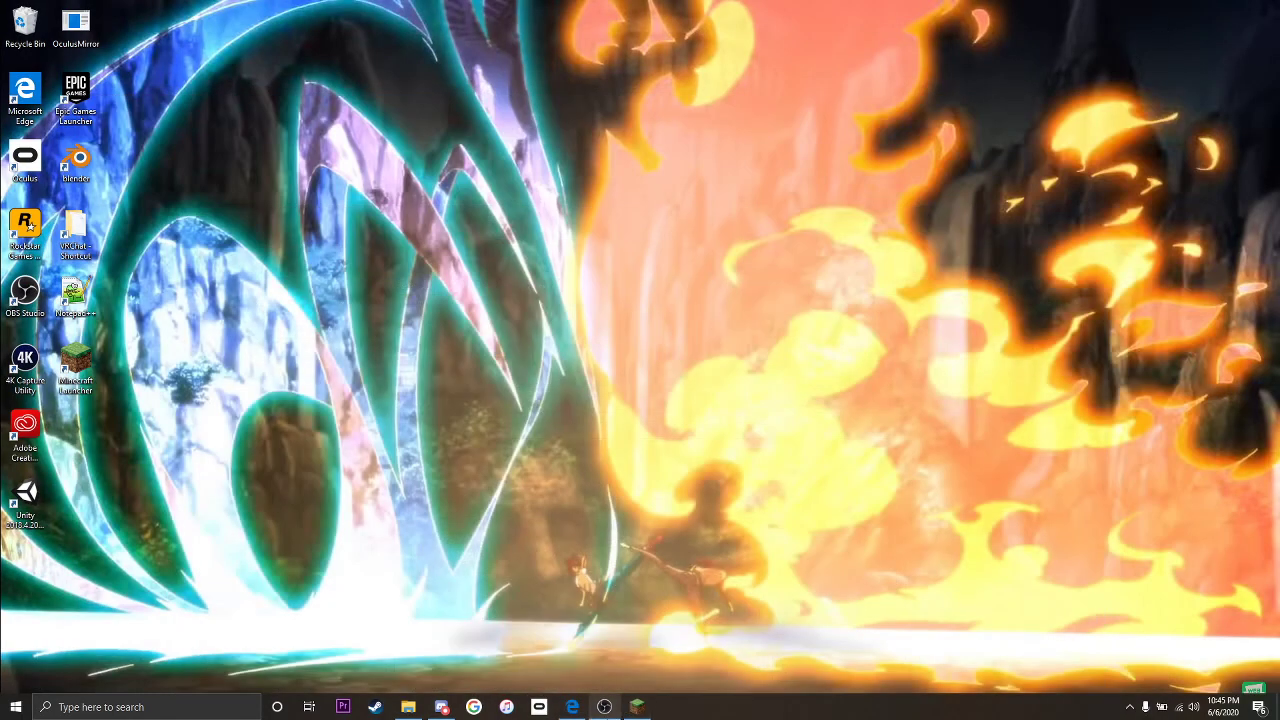
pyautogui.doubleClick(76, 380)
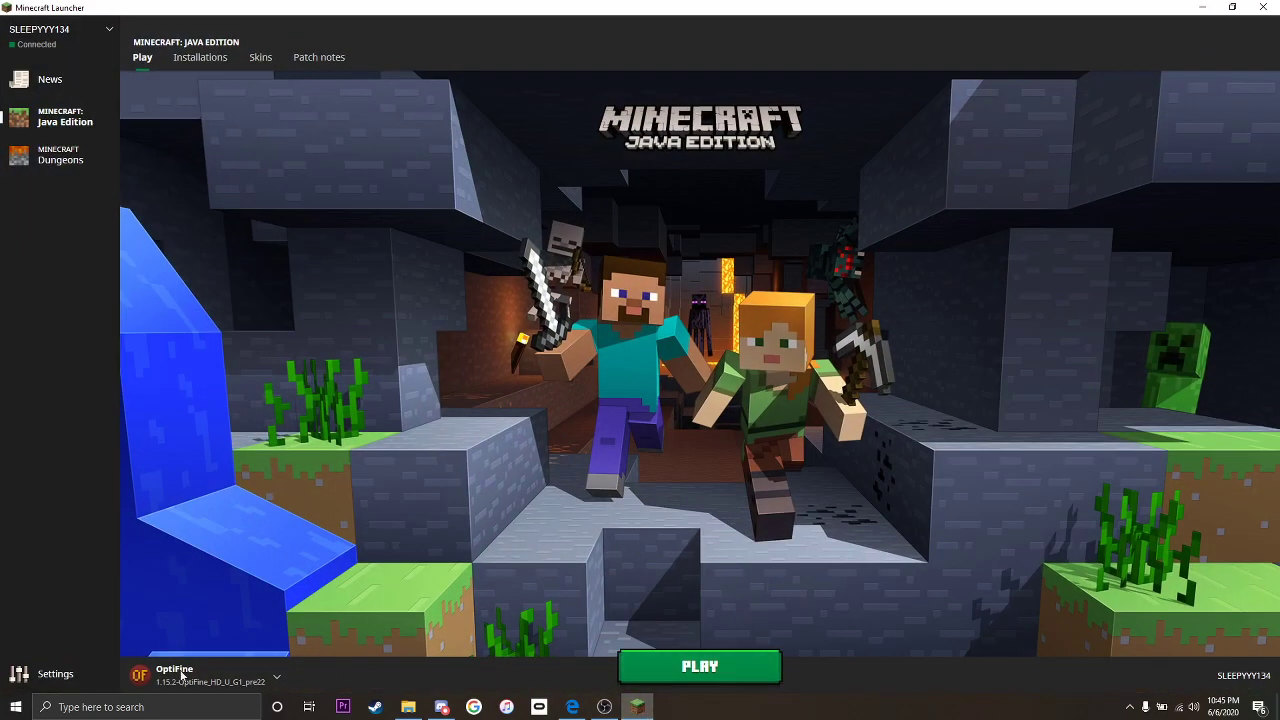
# Launch Minecraft 1.15.2 with the OptiFine profile selected.
pyautogui.click(700, 666)
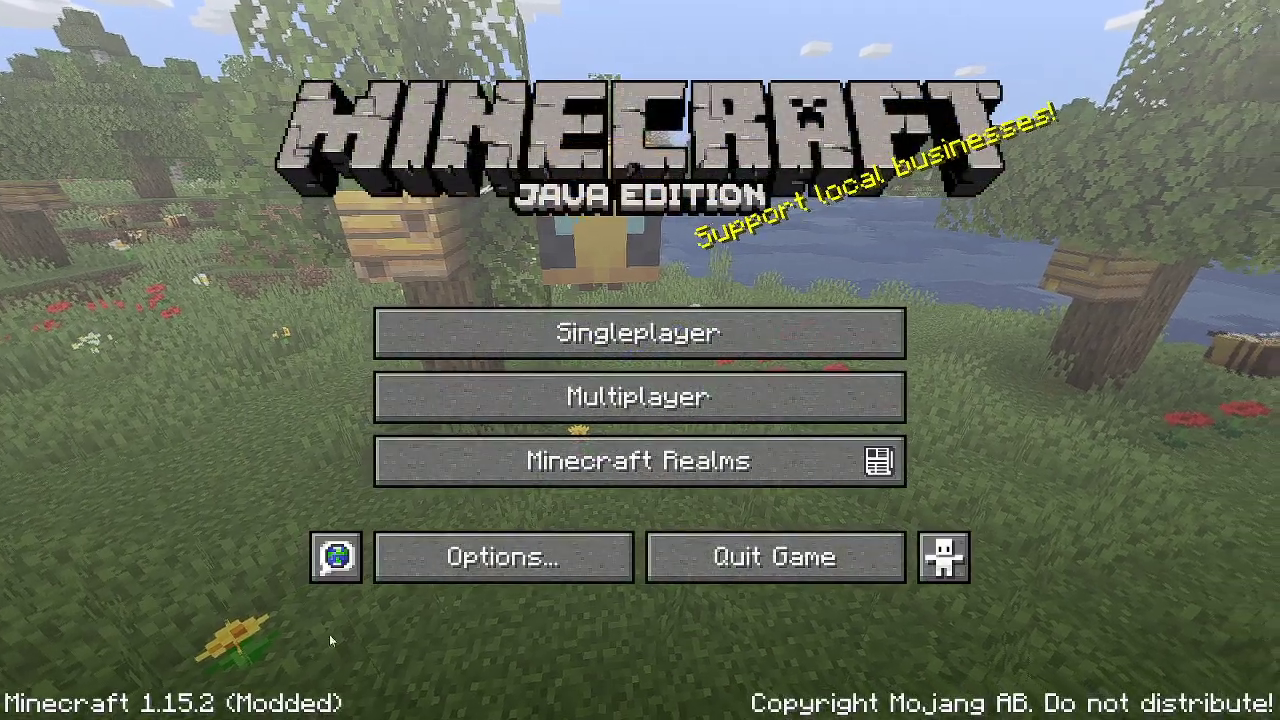
# Go through Options and Video Settings to the Shaders screen, showing only OFF and (internal).
pyautogui.click(537, 566)
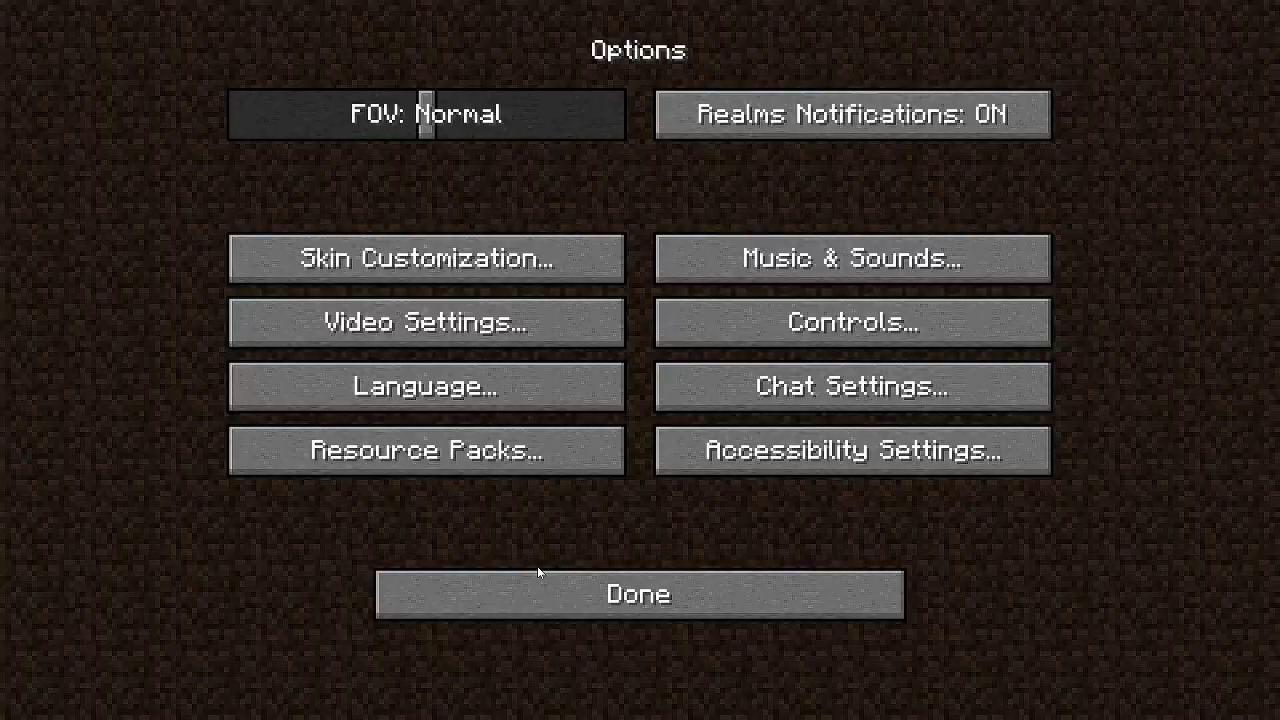
pyautogui.click(374, 330)
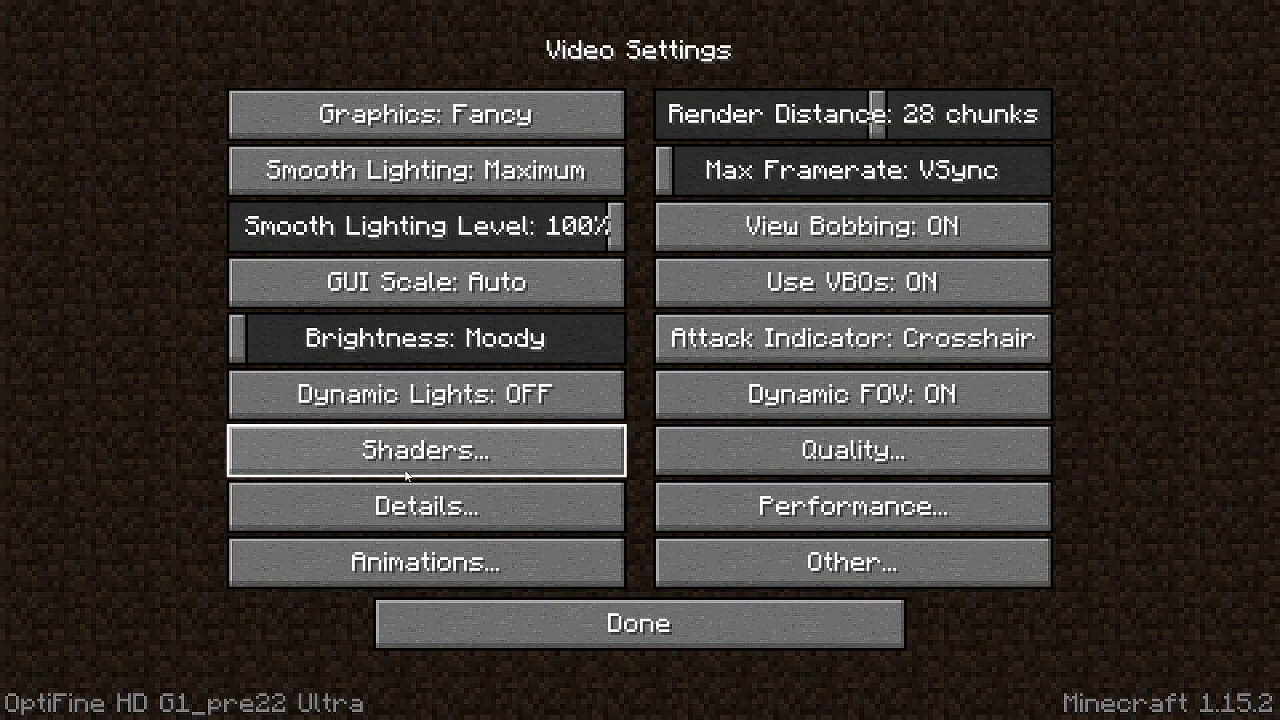
pyautogui.click(330, 452)
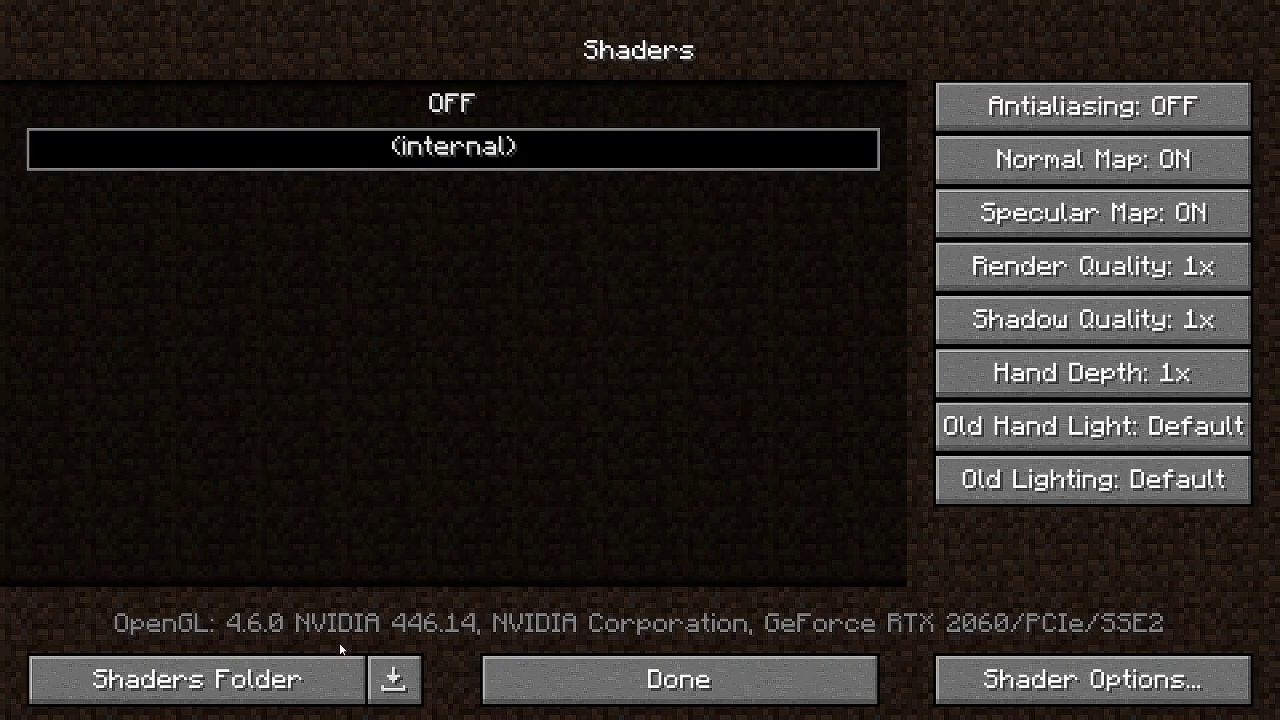
# Move the Chocapic13_V8_Ultra zip from Downloads into the .minecraft shaderpacks folder.
pyautogui.click(268, 692)
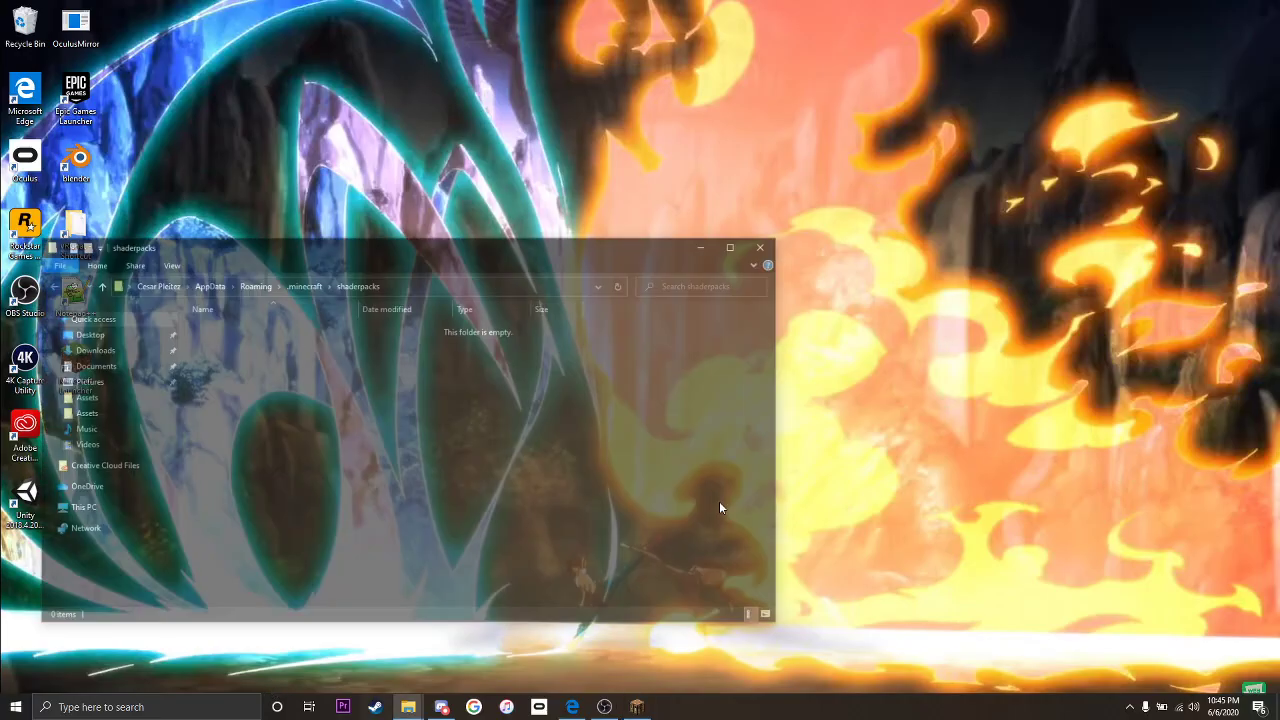
pyautogui.moveTo(523, 252); pyautogui.dragTo(920, 37)
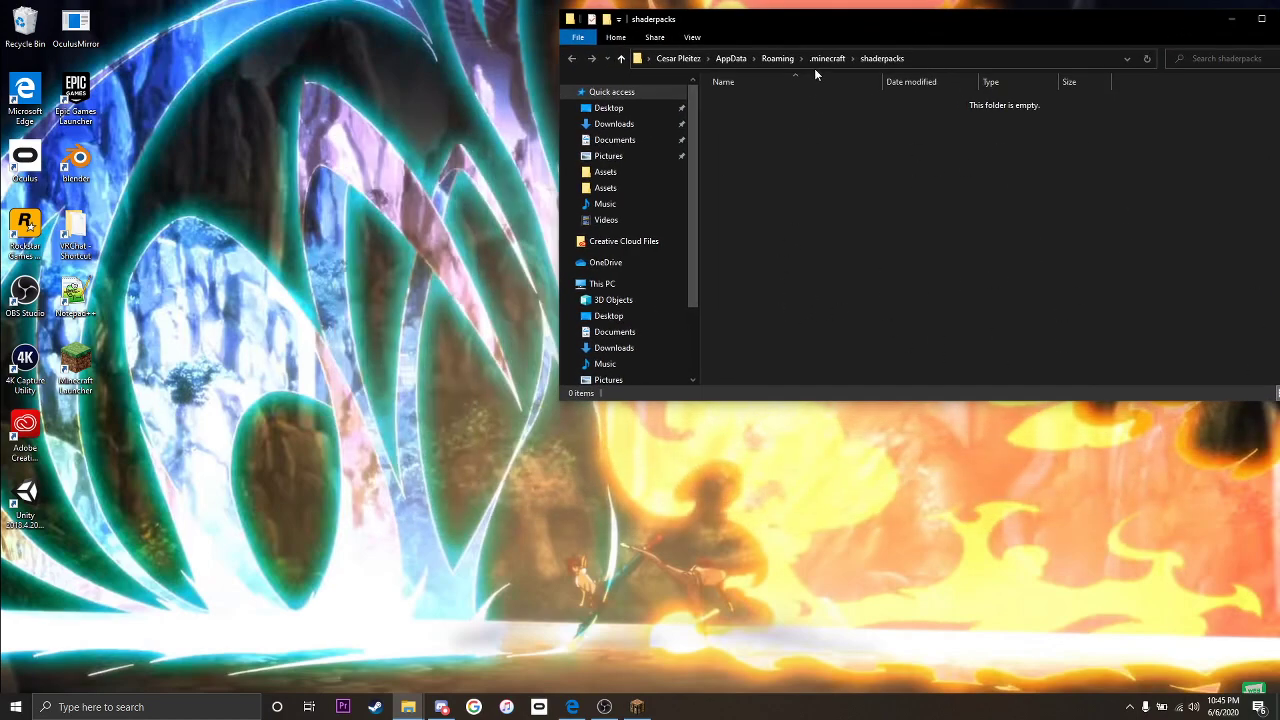
pyautogui.click(414, 704)
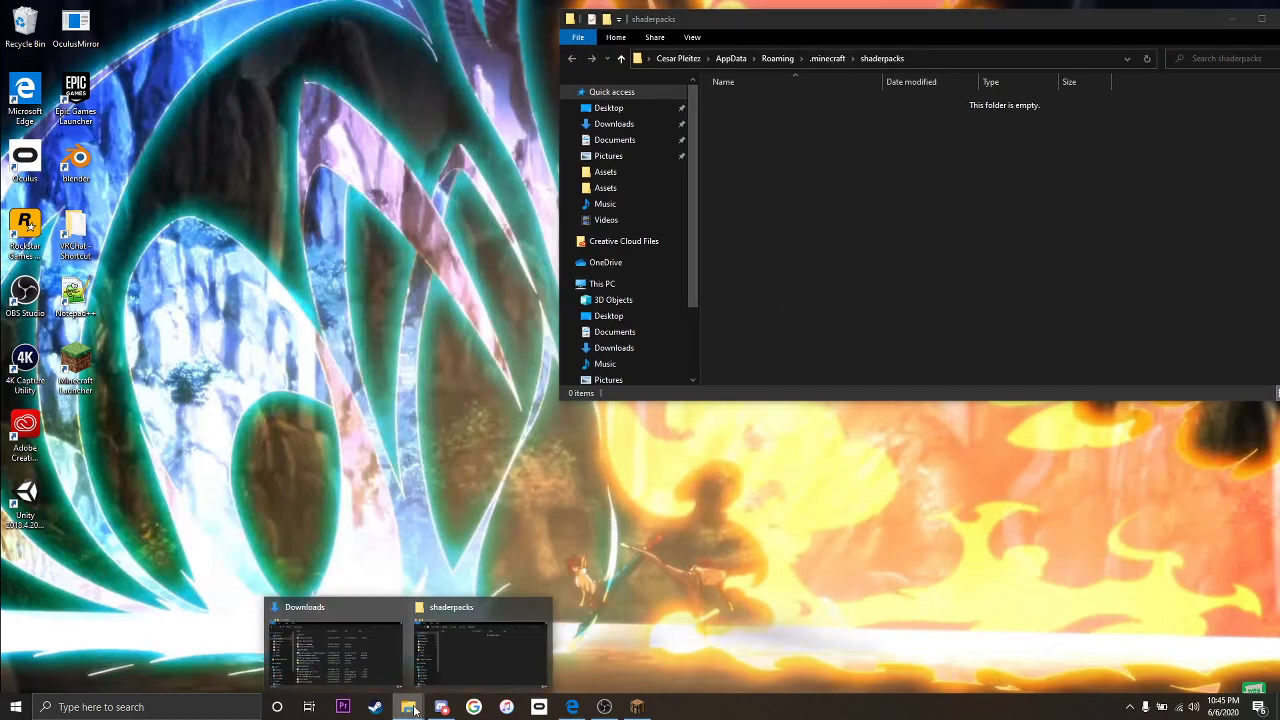
pyautogui.click(398, 646)
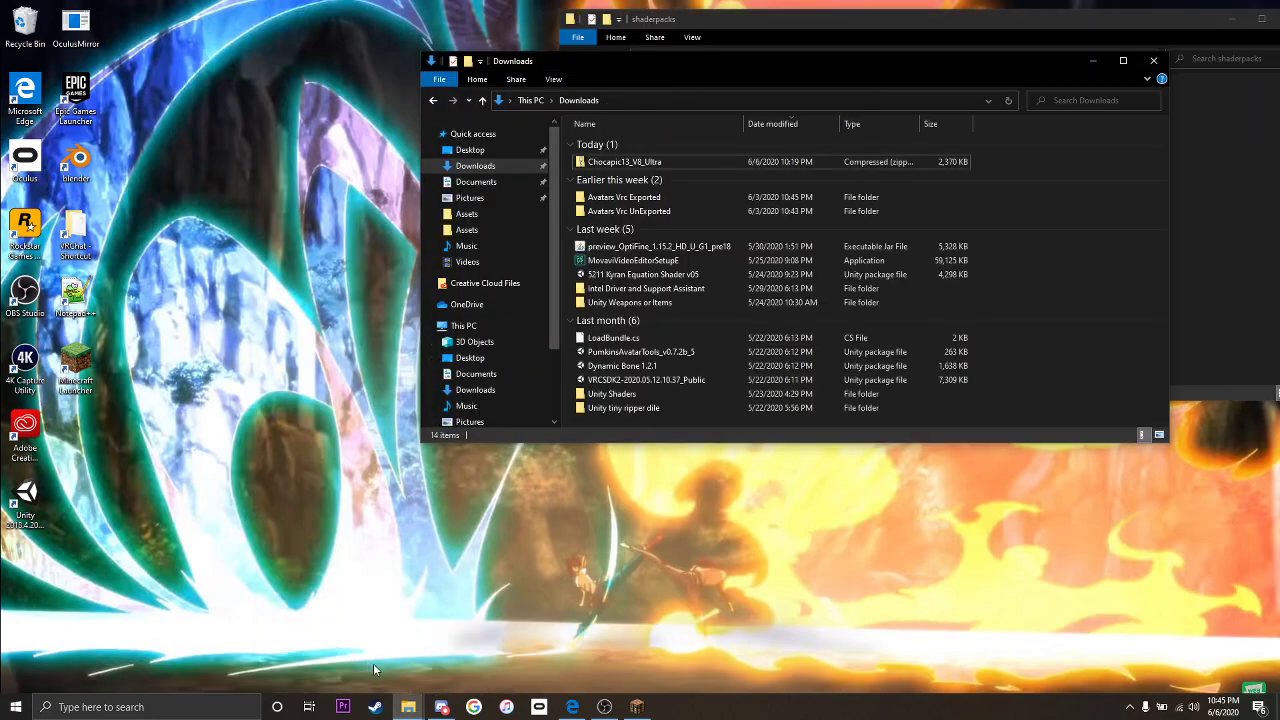
pyautogui.moveTo(783, 67)
pyautogui.mouseDown()
pyautogui.moveTo(349, 251)
pyautogui.moveTo(341, 310)
pyautogui.mouseUp()
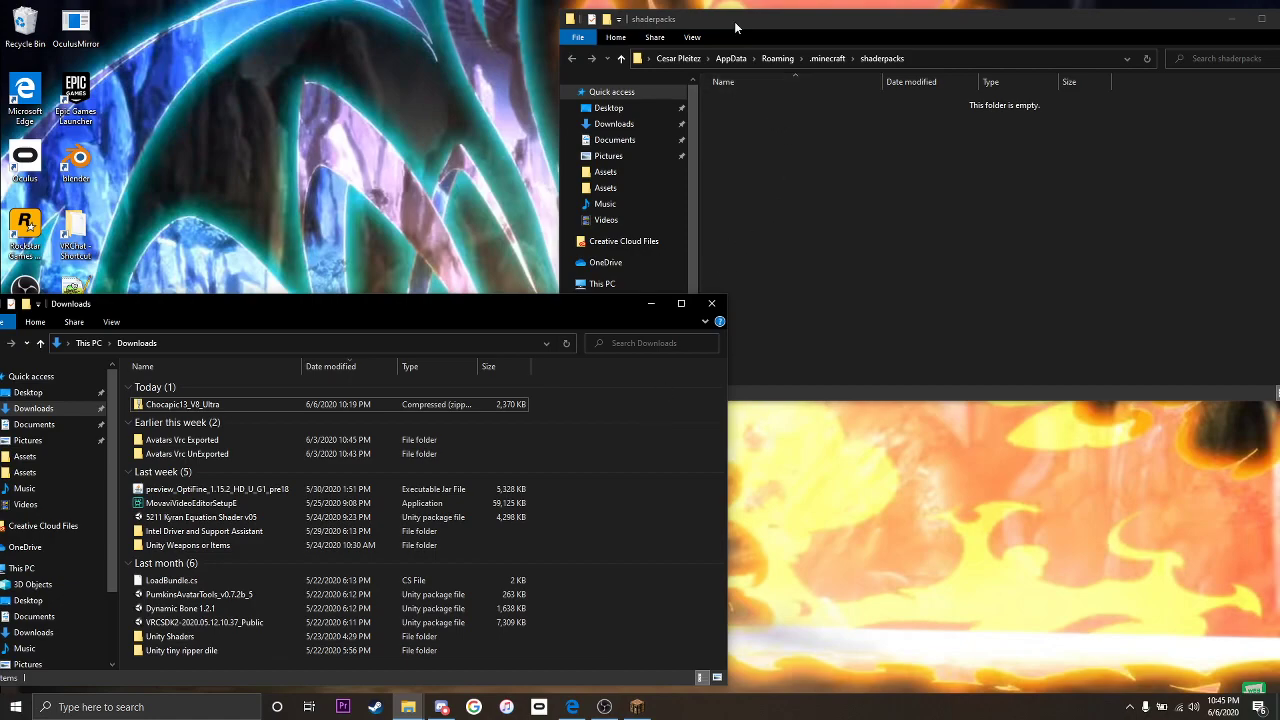
pyautogui.moveTo(178, 404)
pyautogui.mouseDown()
pyautogui.moveTo(255, 418)
pyautogui.moveTo(941, 170)
pyautogui.mouseUp()
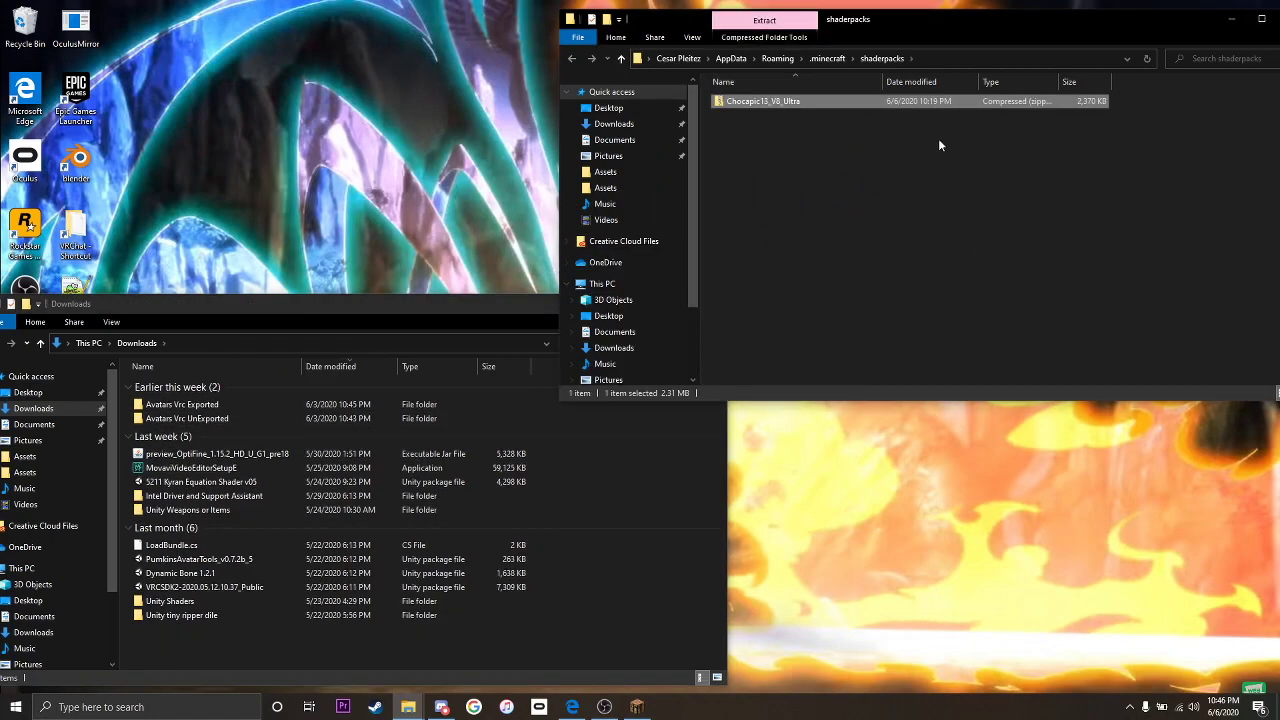
# Close the Downloads and shaderpacks File Explorer windows.
pyautogui.click(445, 315)
pyautogui.click(712, 303)
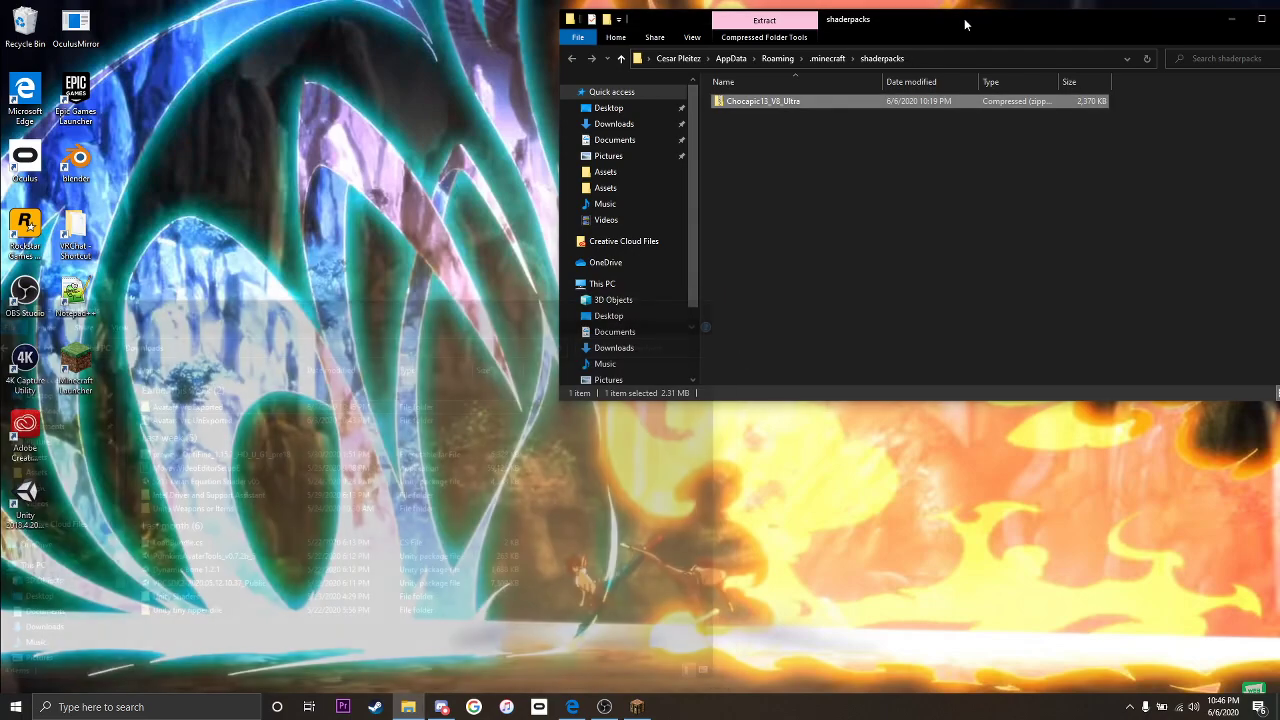
pyautogui.moveTo(946, 23); pyautogui.dragTo(840, 55)
pyautogui.click(1185, 48)
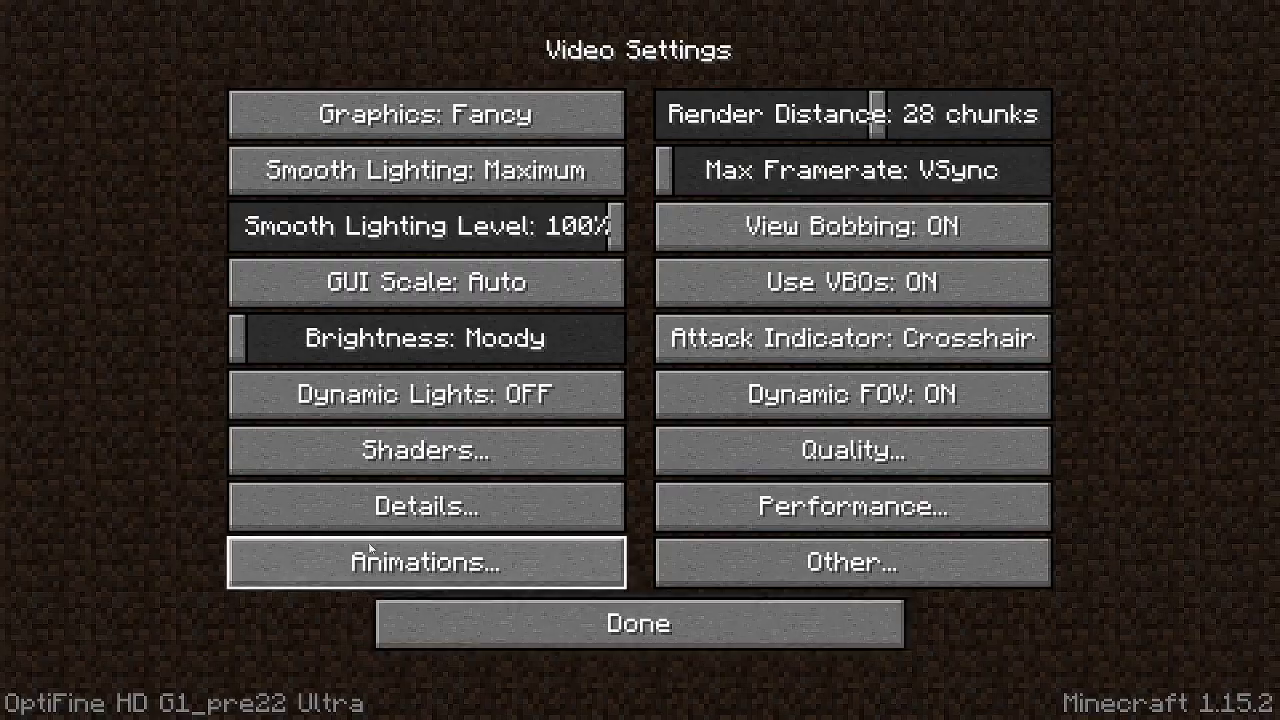
# Back out to the title screen and join the second server in the Multiplayer list.
pyautogui.click(590, 622)
pyautogui.click(581, 602)
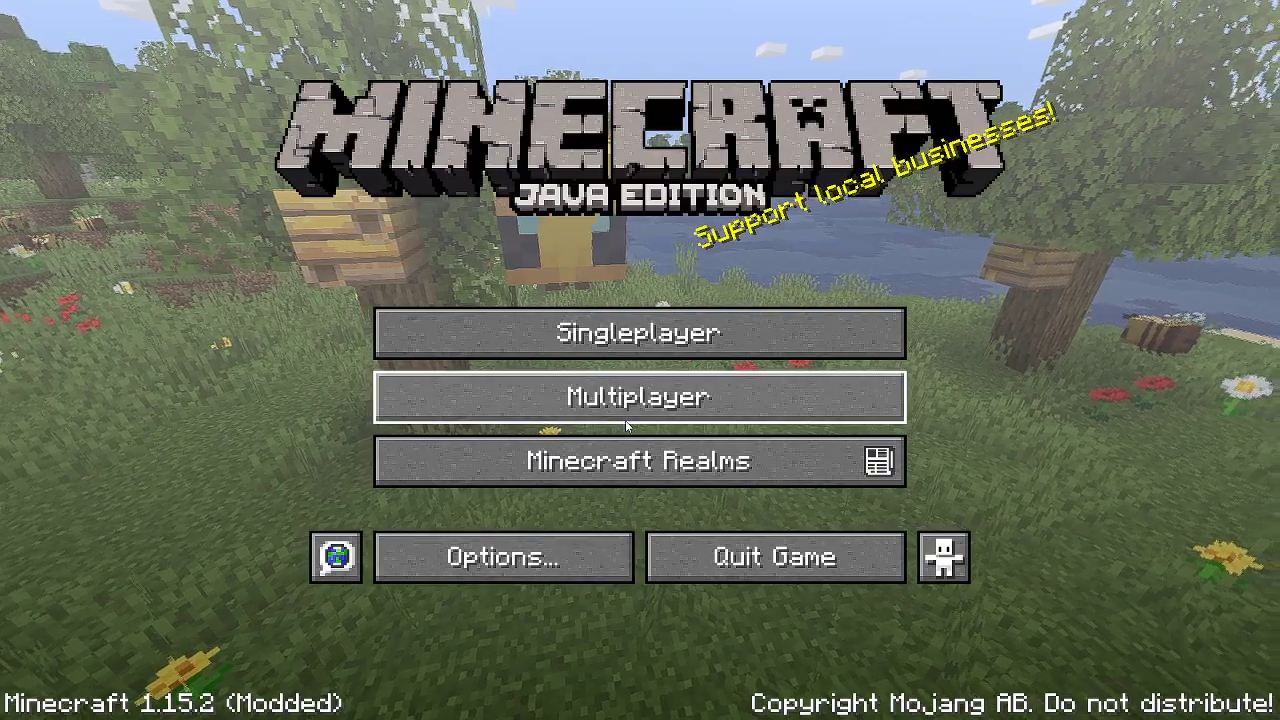
pyautogui.click(625, 410)
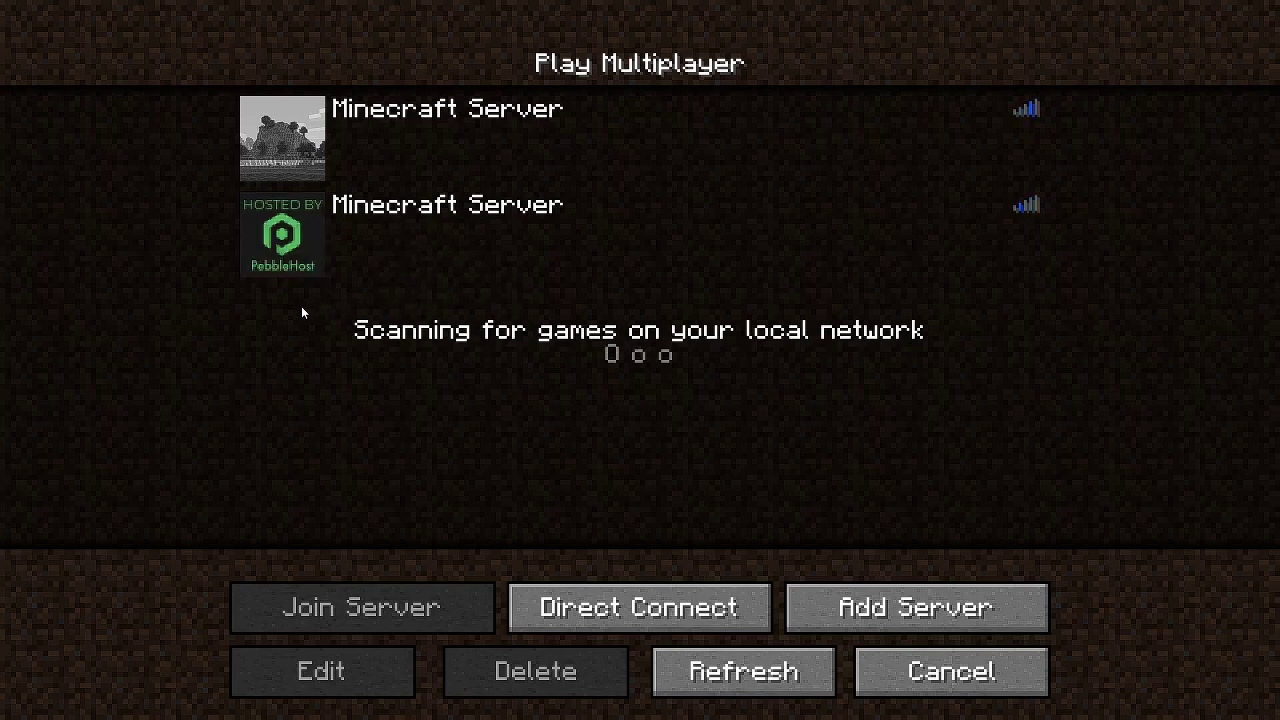
pyautogui.click(300, 238)
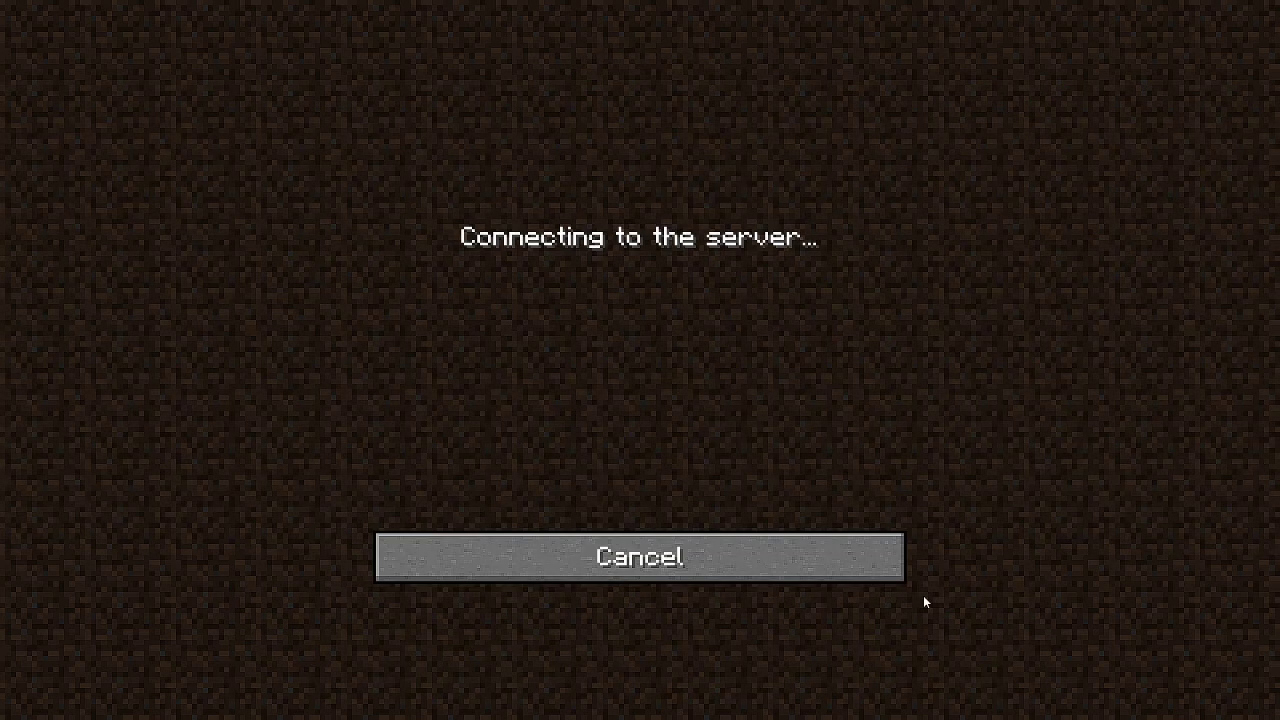